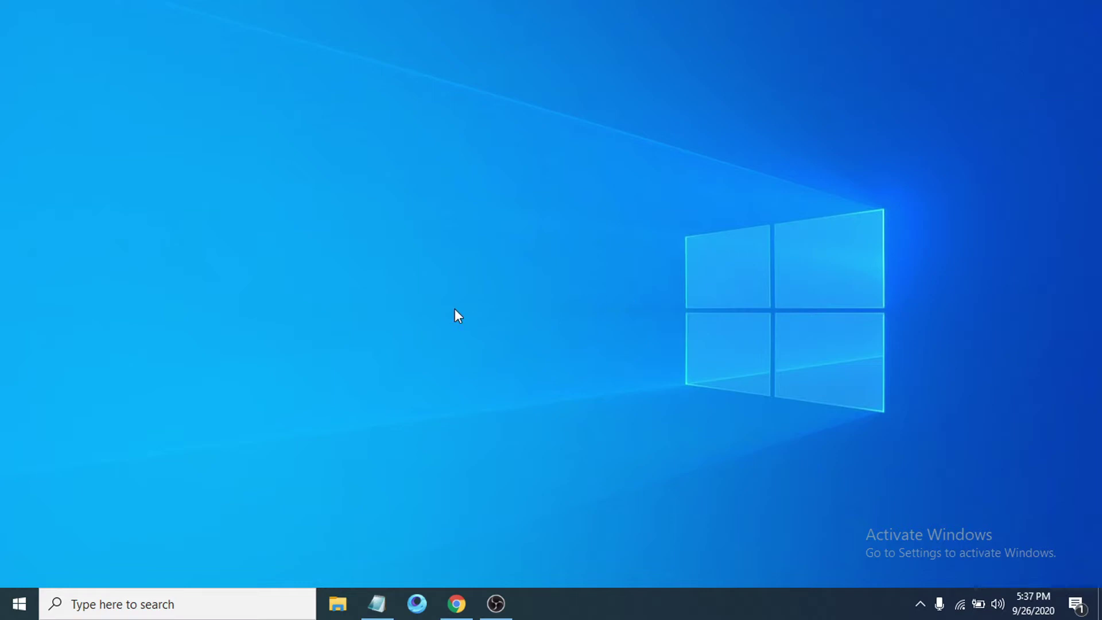
# Search Windows for 'update' and open the Check for updates page in Settings
pyautogui.click(84, 608)
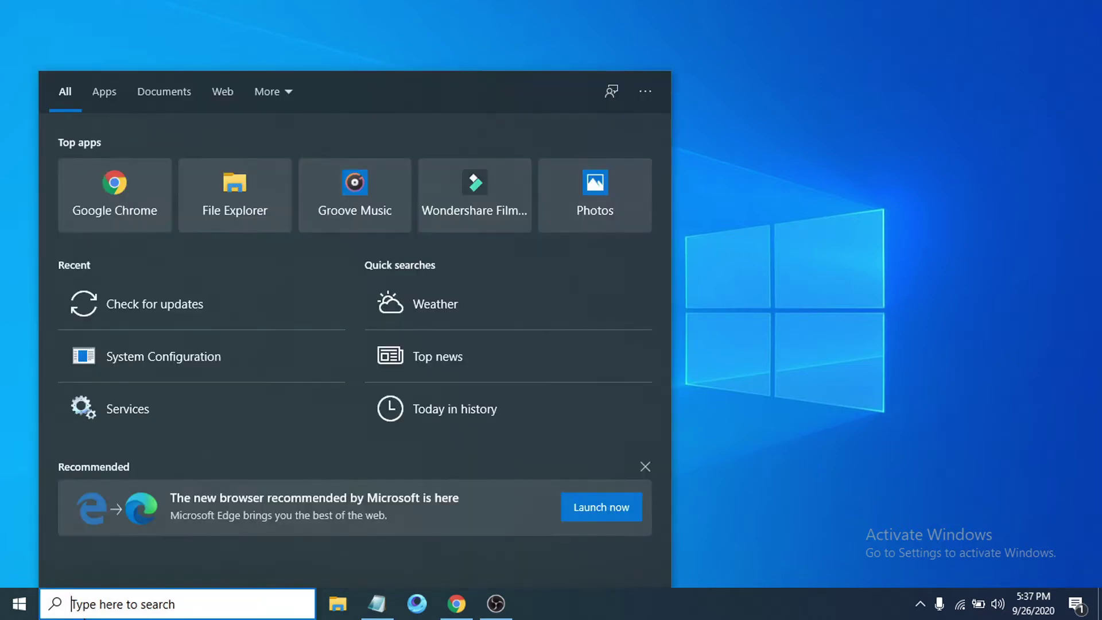
pyautogui.write('upd')
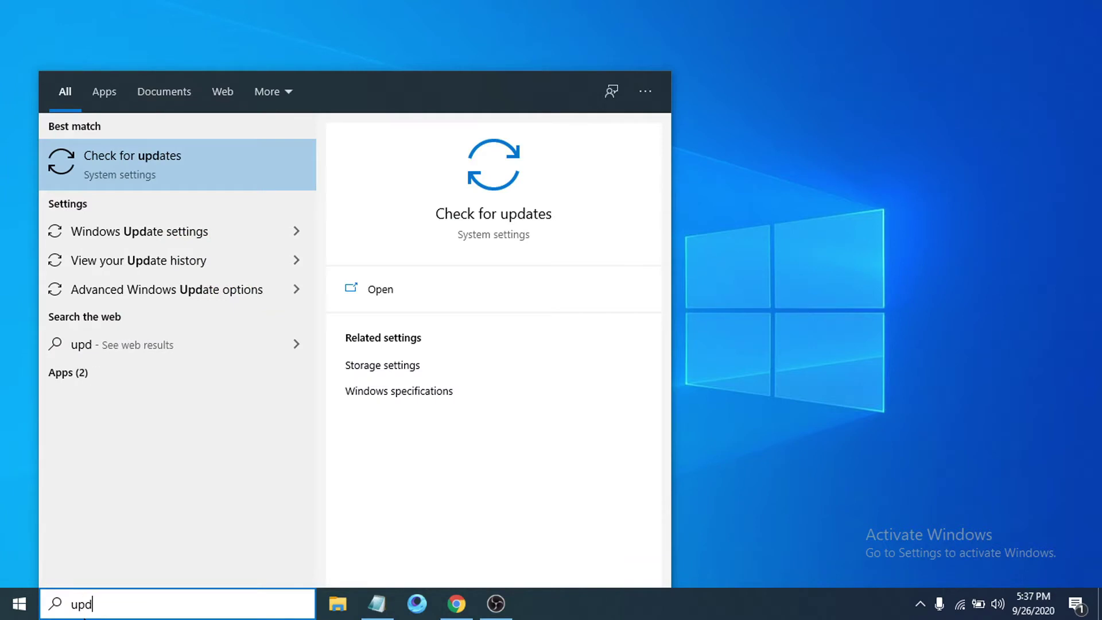
pyautogui.write('ate')
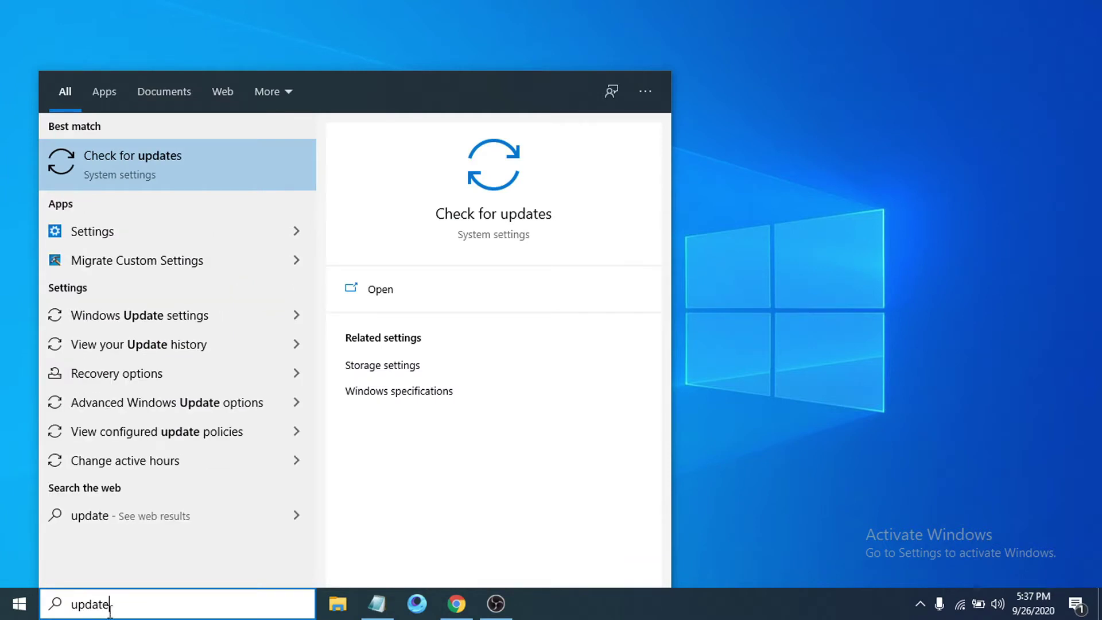
pyautogui.click(67, 167)
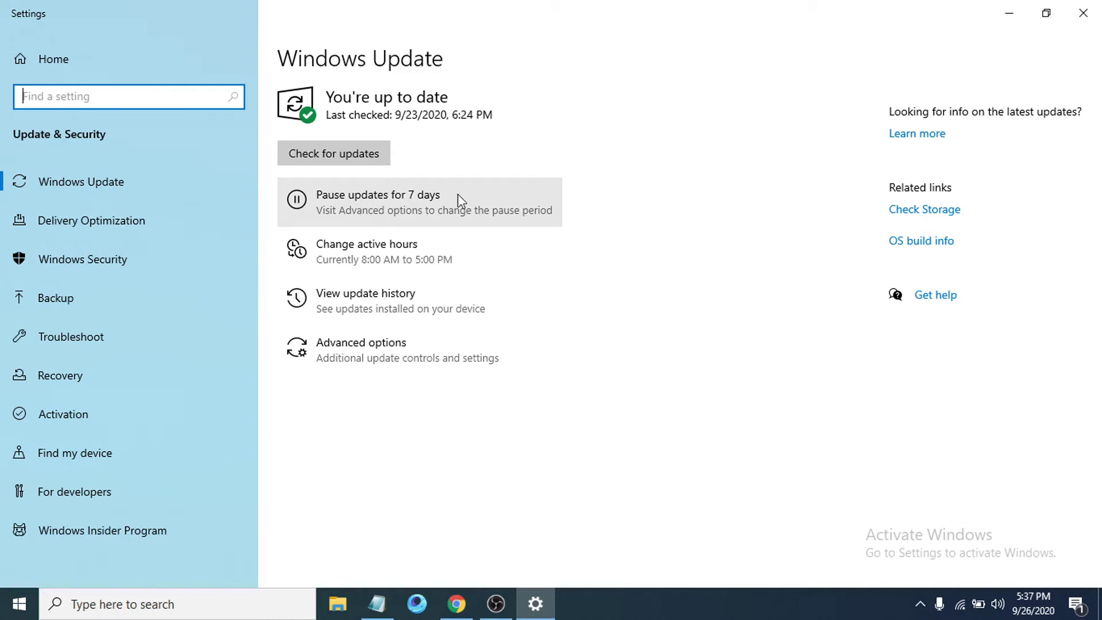
# Close the Settings window and refresh the desktop
pyautogui.click(1006, 14)
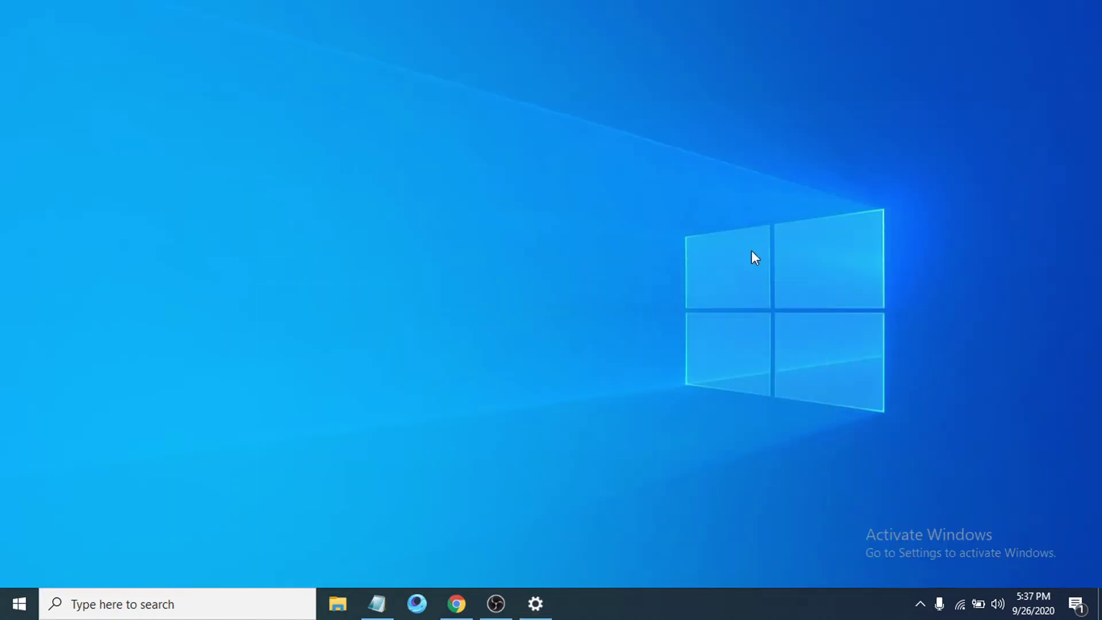
pyautogui.rightClick(509, 180)
pyautogui.click(565, 233)
# Search for cmd and run Command Prompt as administrator
pyautogui.click(93, 605)
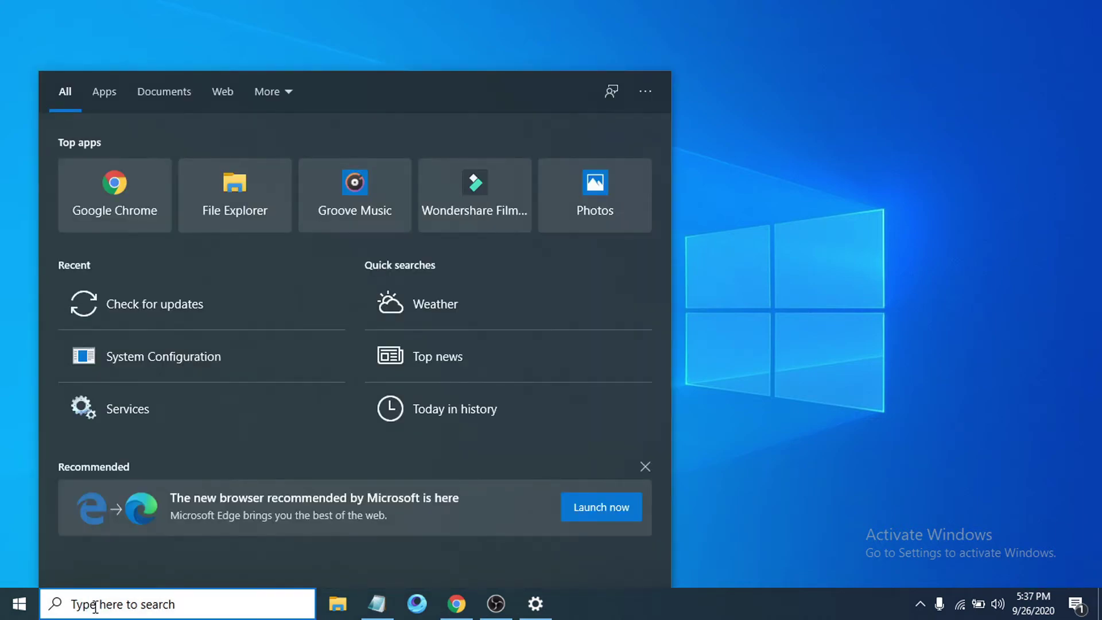
pyautogui.write('cmd')
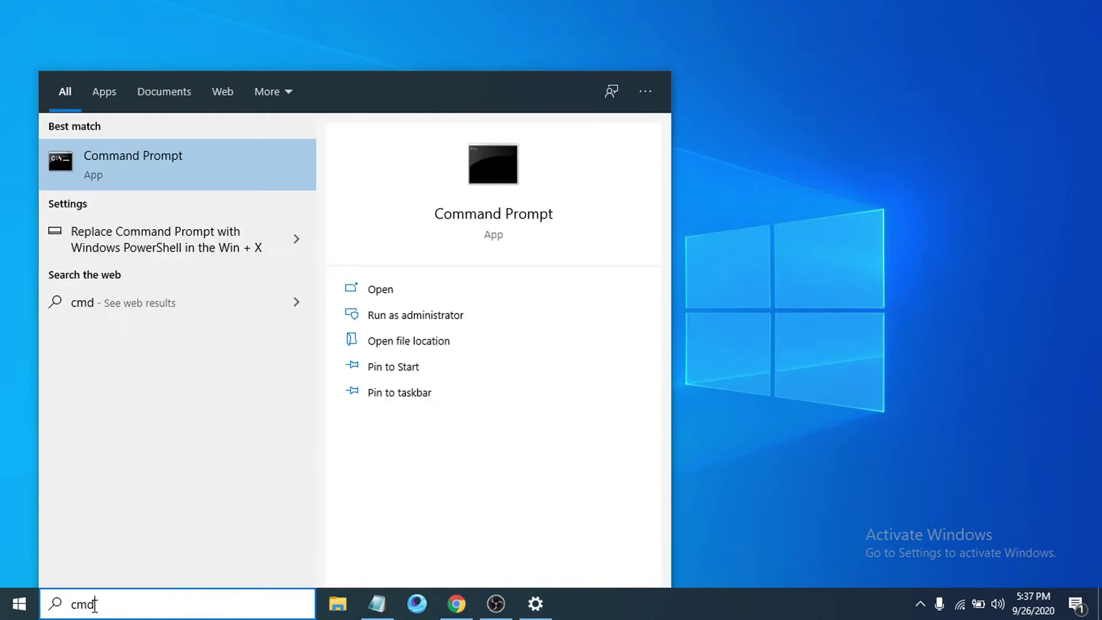
pyautogui.rightClick(66, 183)
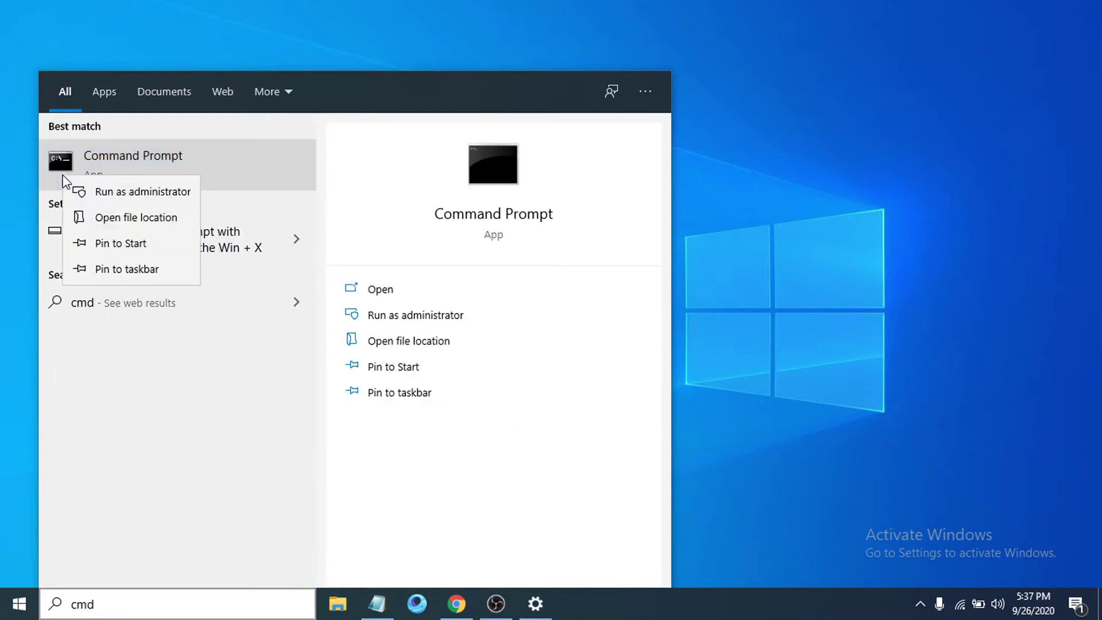
pyautogui.click(122, 198)
# Run chkdsk c: /f and answer Y to schedule the C: check for next restart
pyautogui.moveTo(471, 77); pyautogui.dragTo(510, 96)
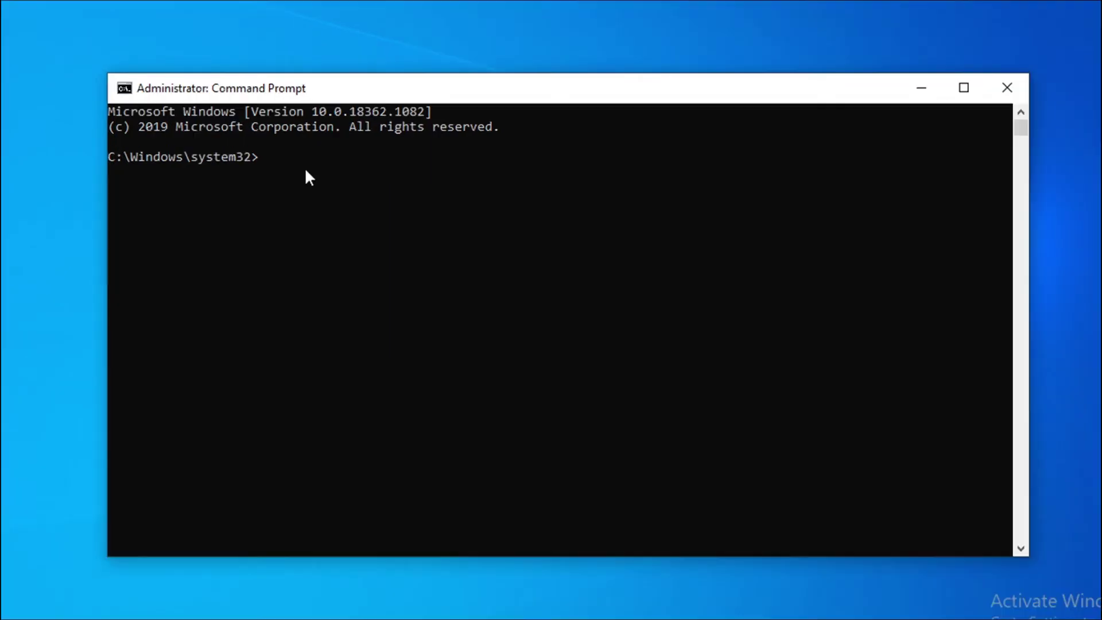
pyautogui.write('chkdsk c:')
pyautogui.write('/f')
pyautogui.press('Return')
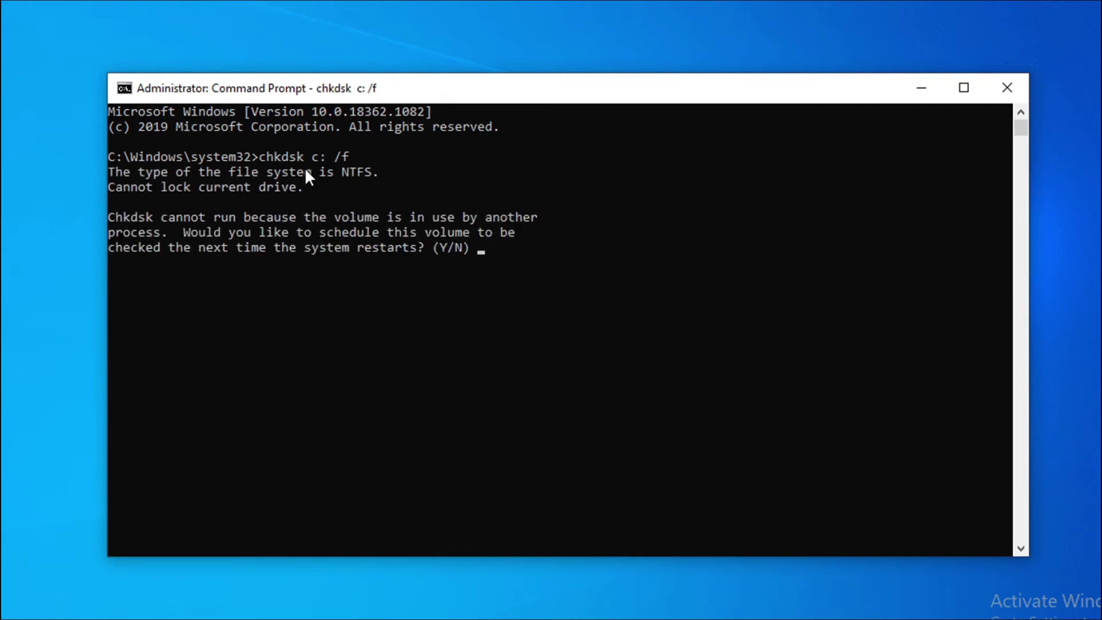
pyautogui.write('y')
pyautogui.press('Return')
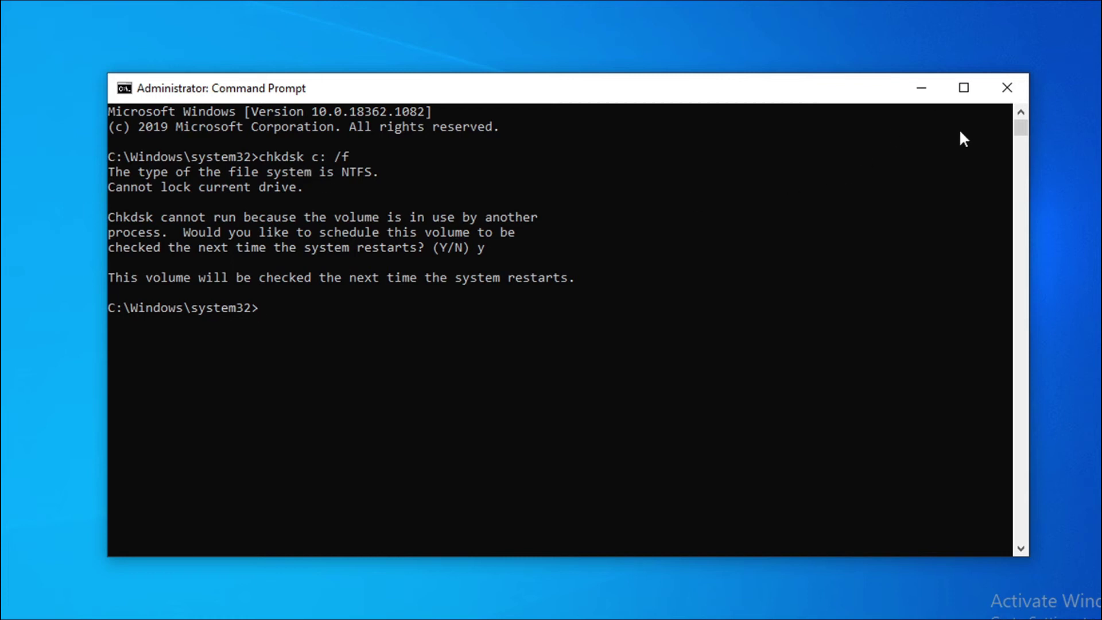
# Close the Administrator Command Prompt and refresh the desktop
pyautogui.click(1007, 88)
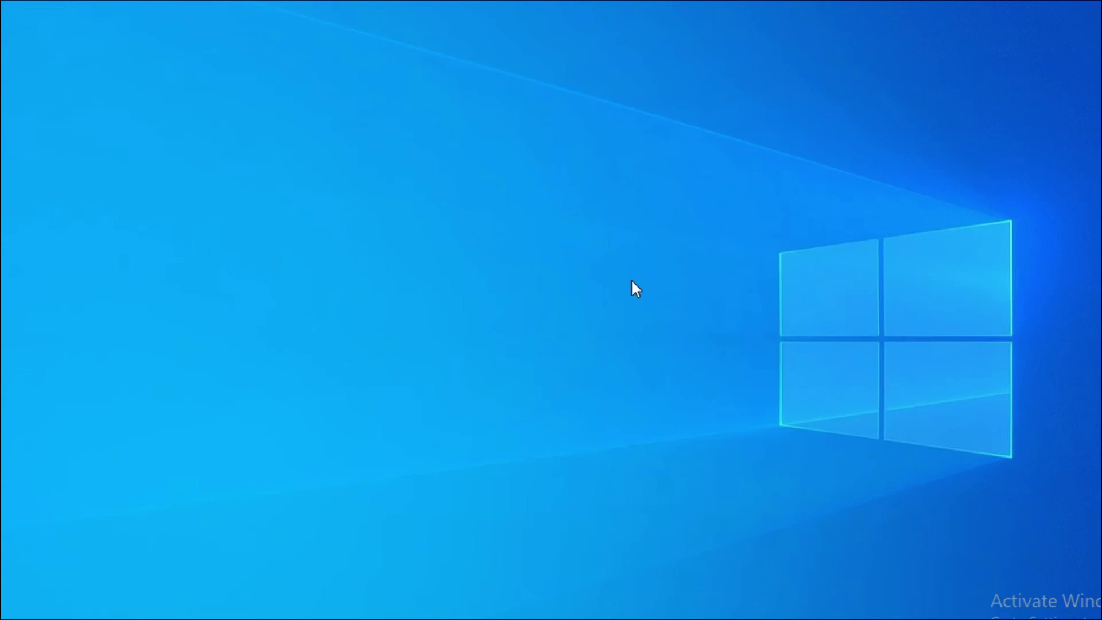
pyautogui.rightClick(630, 279)
pyautogui.click(606, 320)
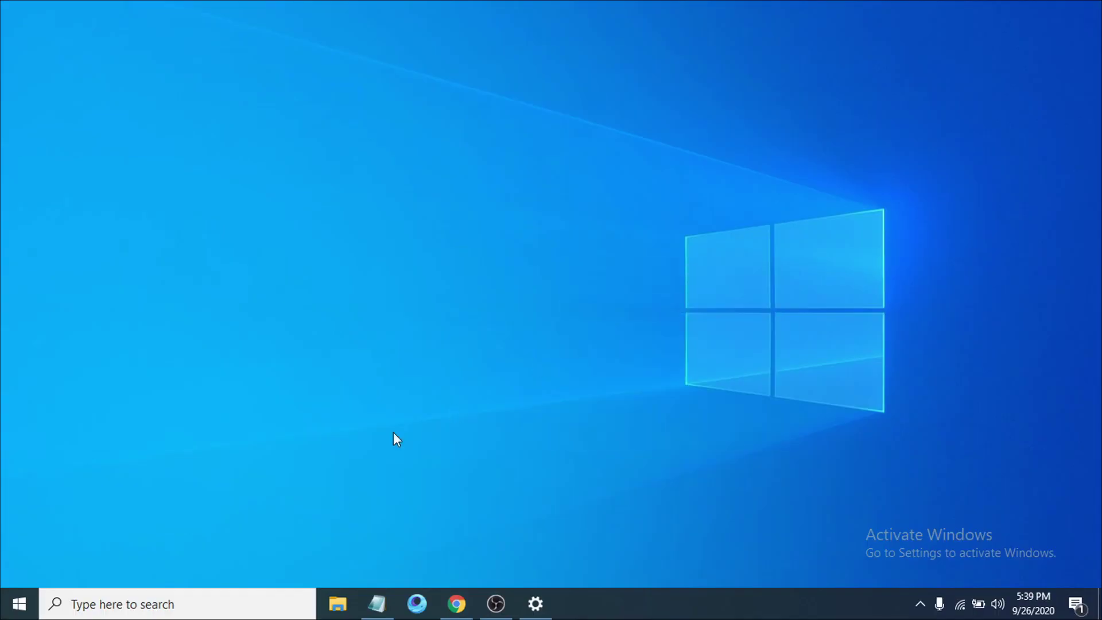
# Search for msconfig and launch System Configuration
pyautogui.click(136, 616)
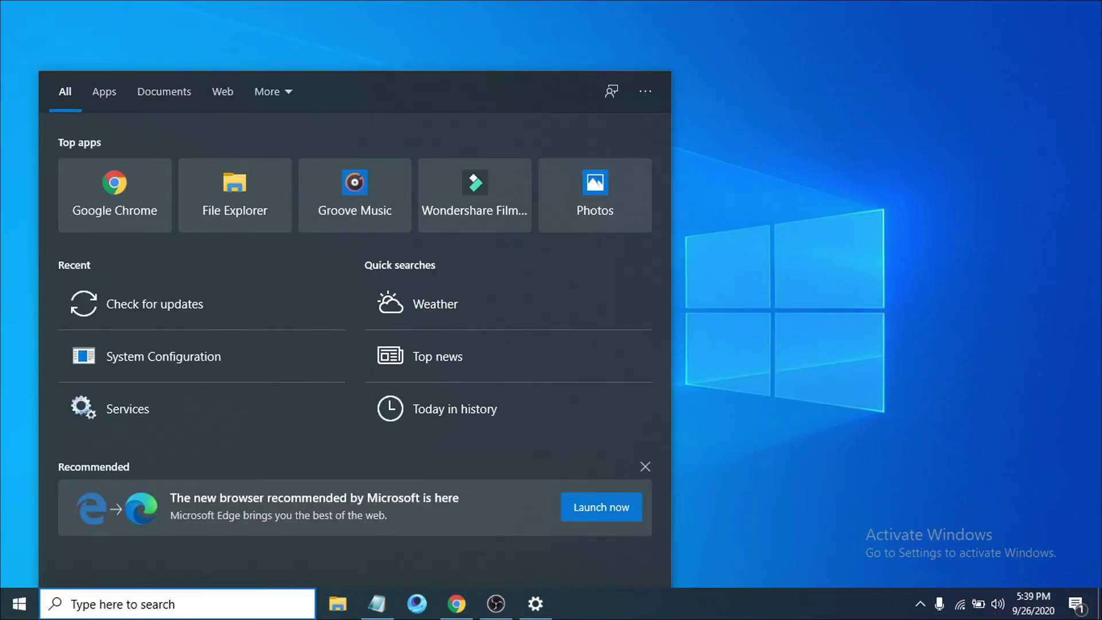
pyautogui.write('msc')
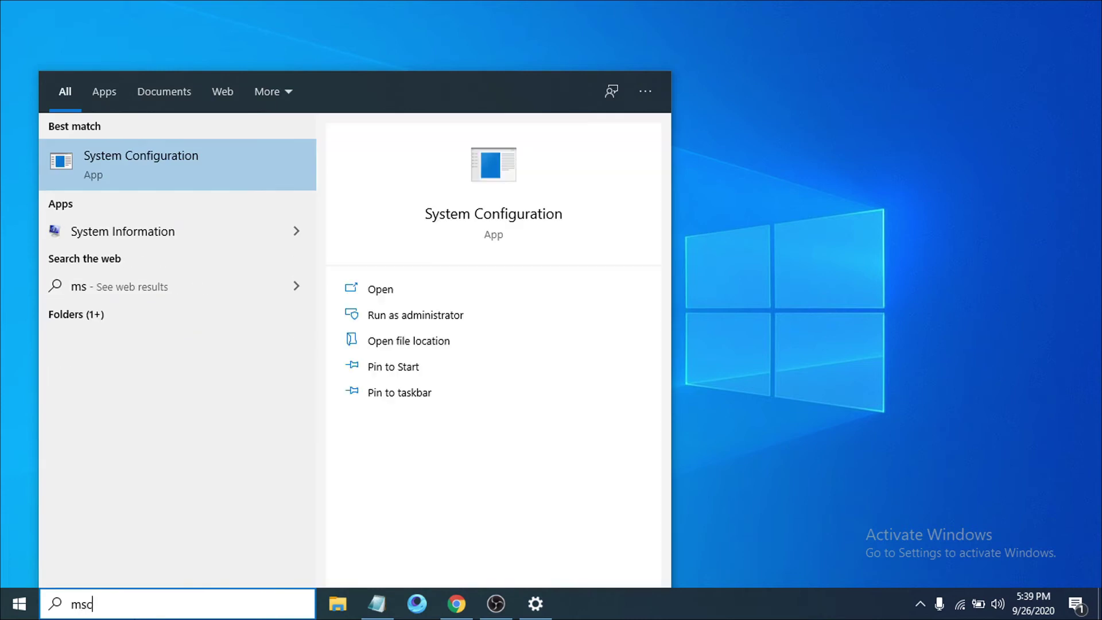
pyautogui.write('onfig')
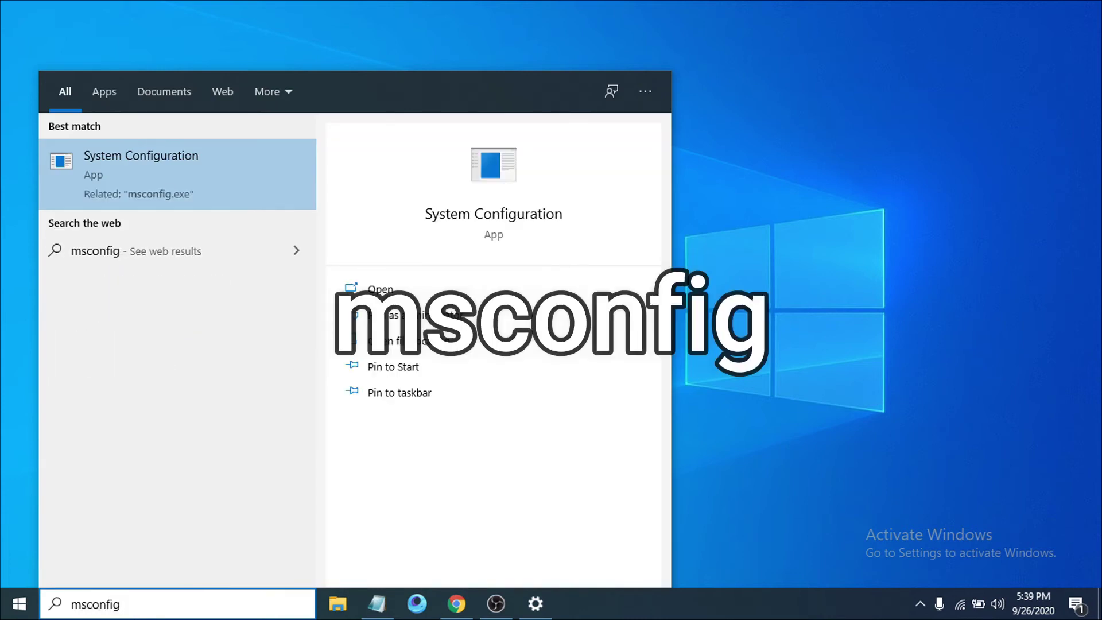
pyautogui.click(75, 174)
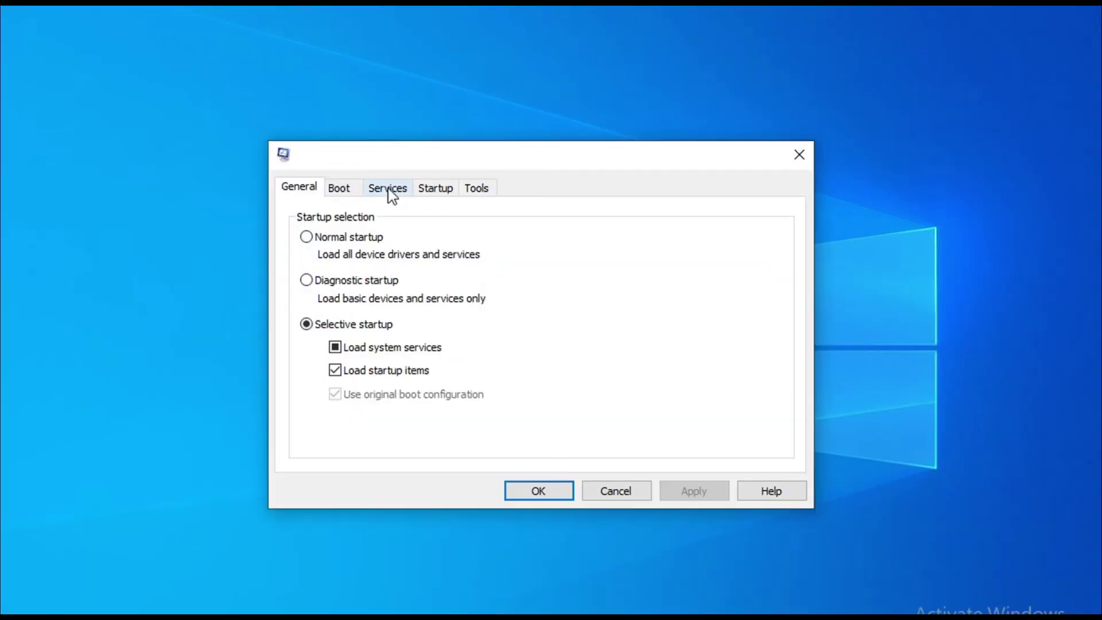
# On the Services tab, hide all Microsoft services
pyautogui.click(389, 189)
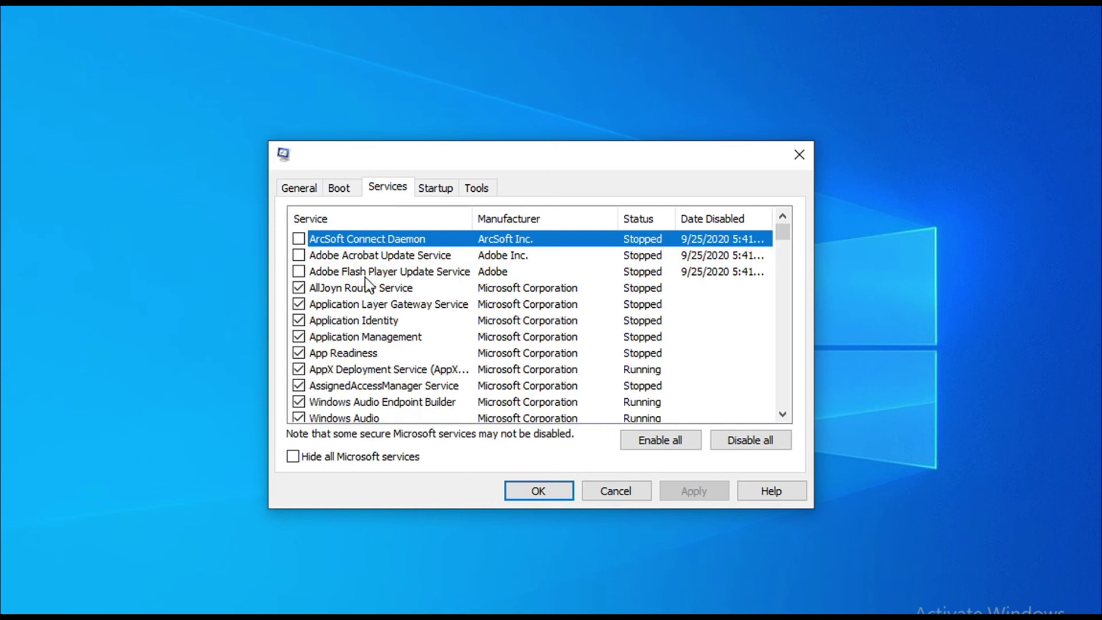
pyautogui.click(294, 457)
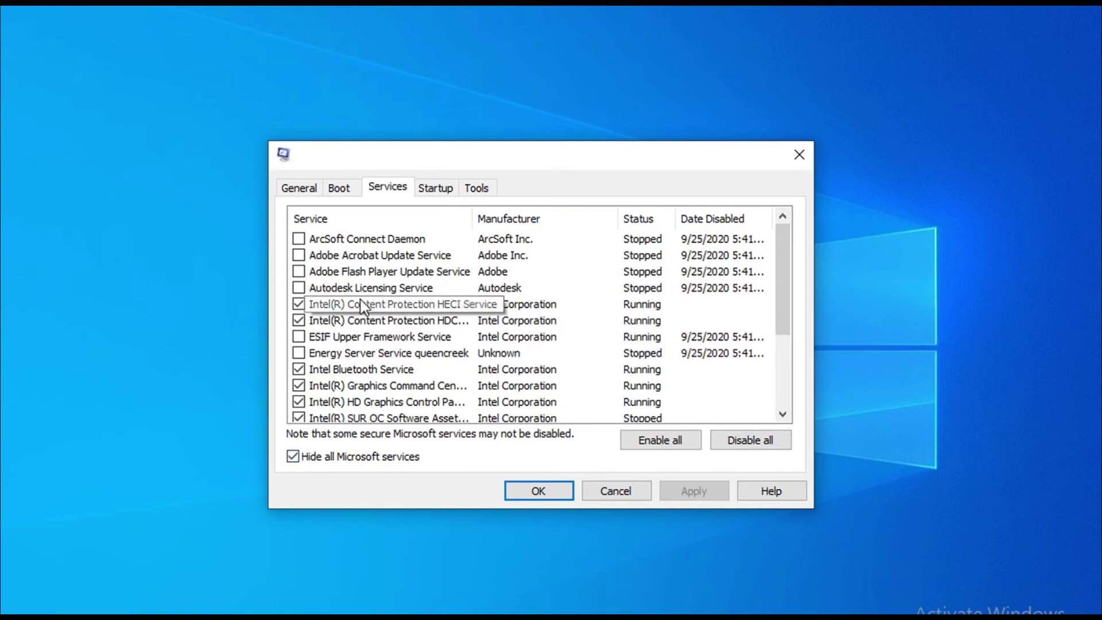
pyautogui.scroll(-2, 394, 304)
pyautogui.scroll(2, 344, 284)
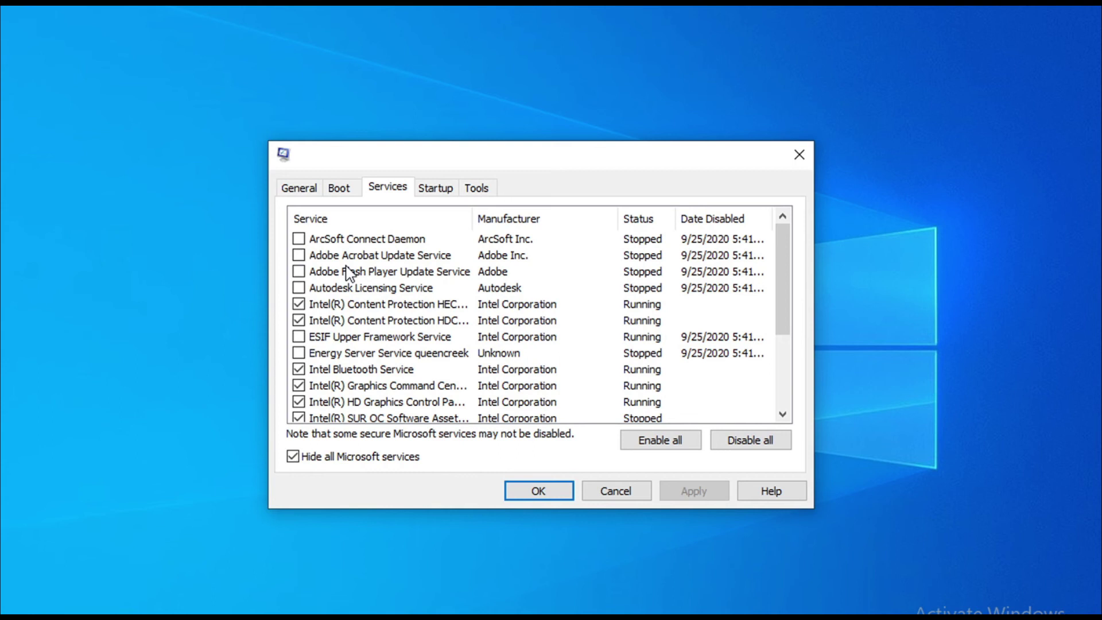
# Untick ArcSoft Connect Daemon, Adobe Acrobat and Flash updaters, Autodesk Licensing and both Intel Content Protection services
pyautogui.click(298, 239)
pyautogui.click(298, 255)
pyautogui.click(299, 288)
pyautogui.click(299, 272)
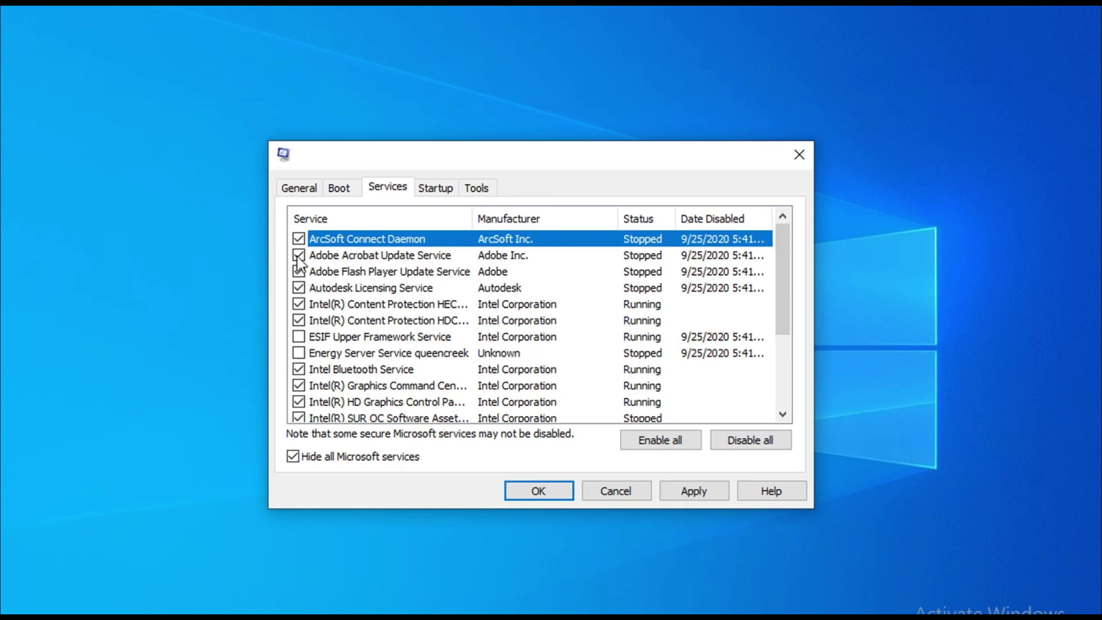
pyautogui.click(298, 239)
pyautogui.click(298, 255)
pyautogui.click(298, 271)
pyautogui.click(298, 287)
pyautogui.click(299, 304)
pyautogui.click(299, 320)
# Review the rest of the service list and apply the changes
pyautogui.scroll(-2, 298, 375)
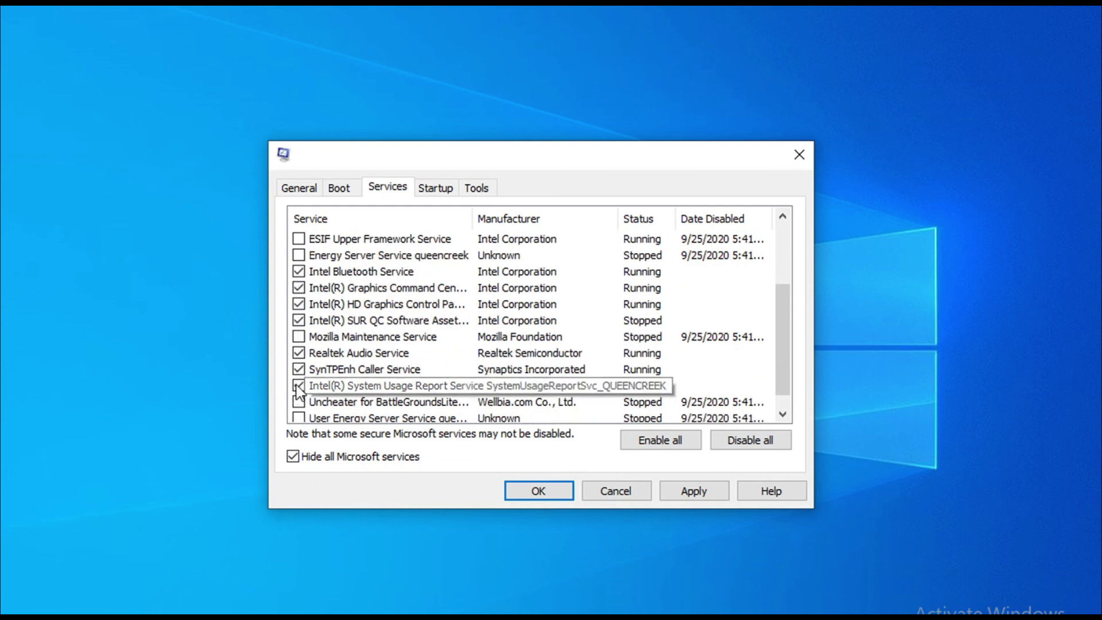
pyautogui.scroll(-1, 296, 388)
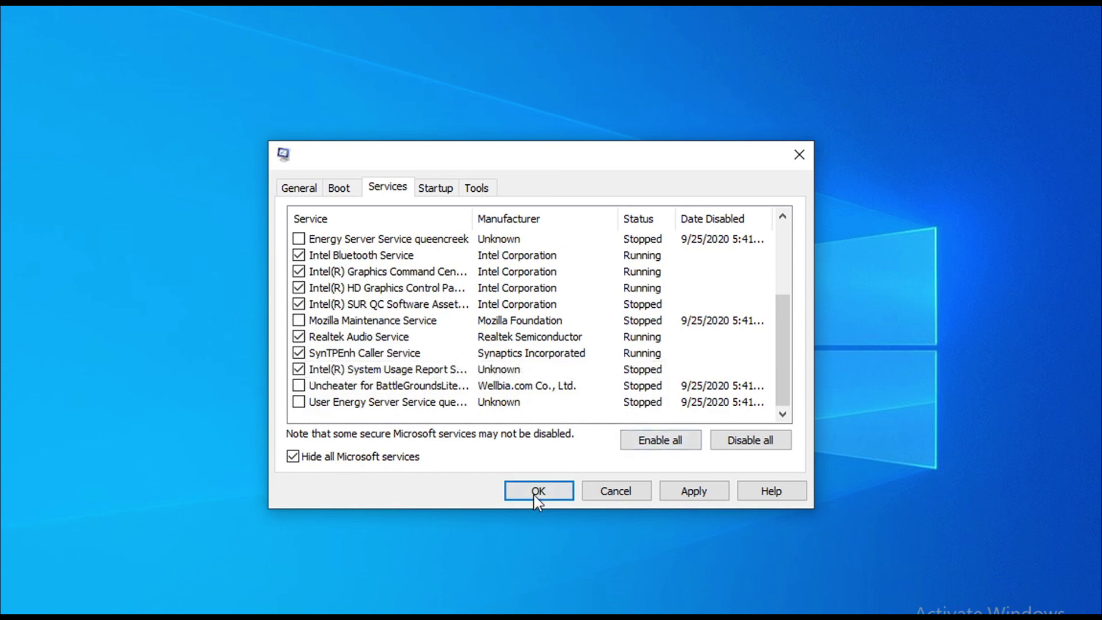
pyautogui.click(666, 493)
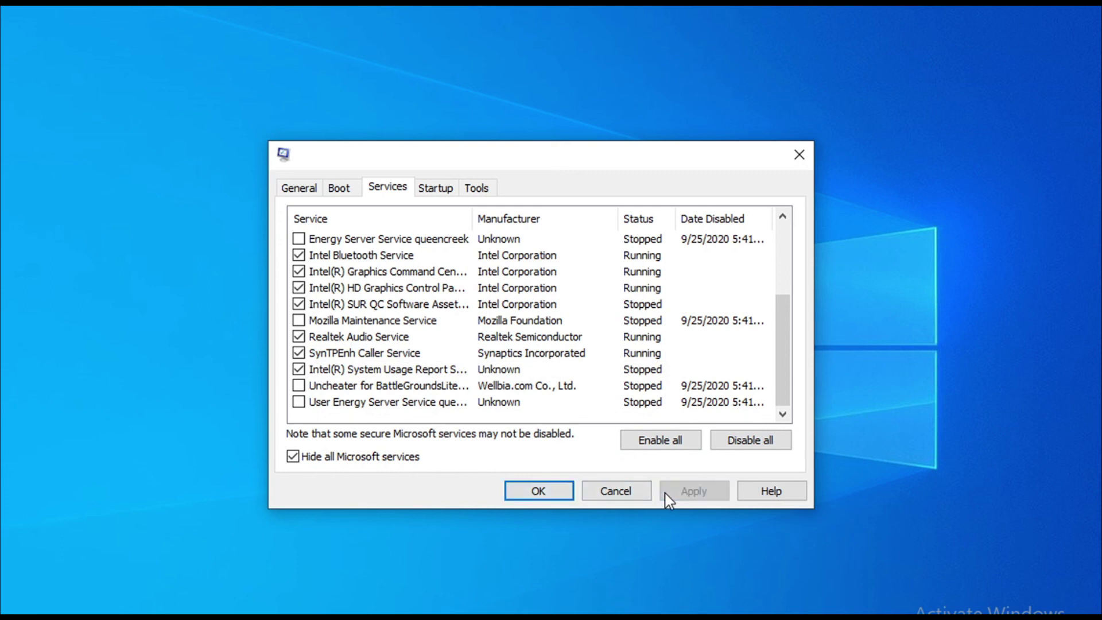
# Confirm with OK to close System Configuration and bring up the restart prompt
pyautogui.click(521, 495)
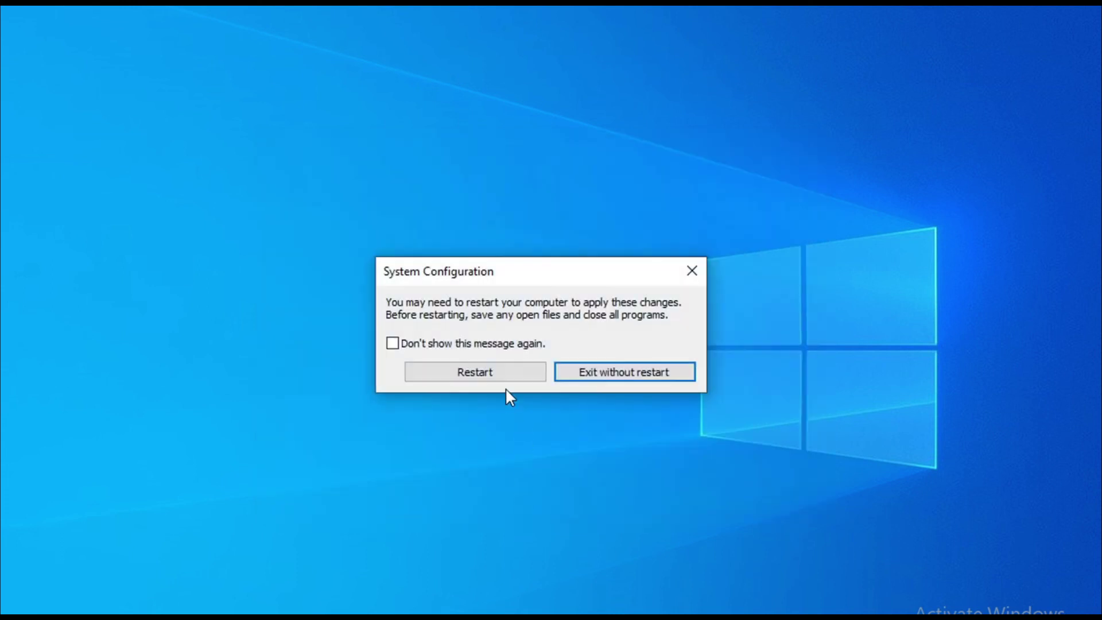